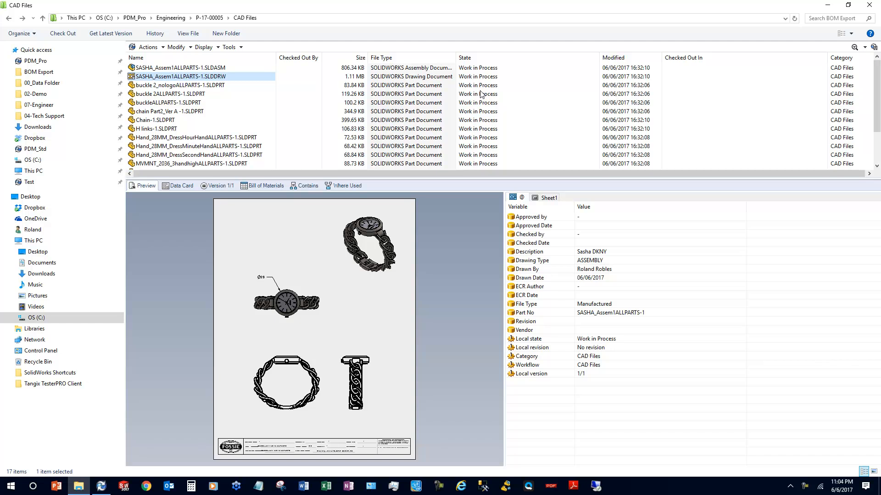
# Bring up the actions menu for the SASHA_Assem1ALLPARTS-1.SLDDRW drawing in CAD Files.
pyautogui.rightClick(203, 78)
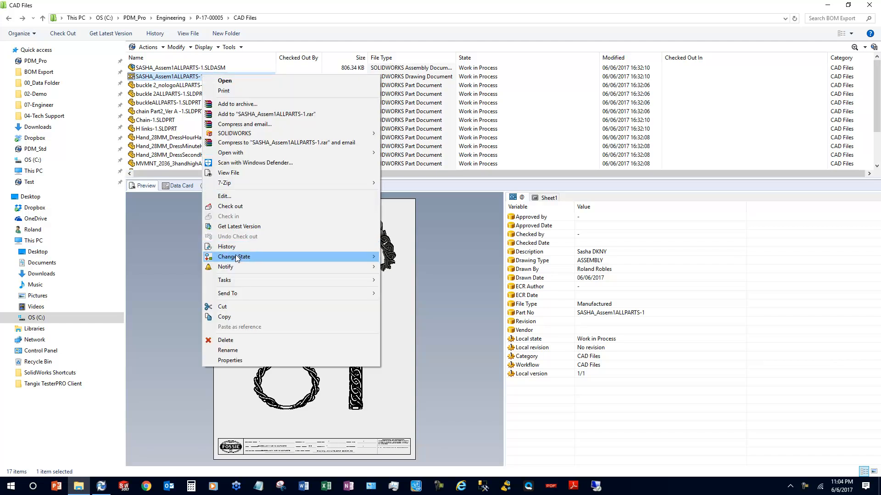
# Change the SASHA drawing and all its referenced files to Submit for Review.
pyautogui.moveTo(237, 259)
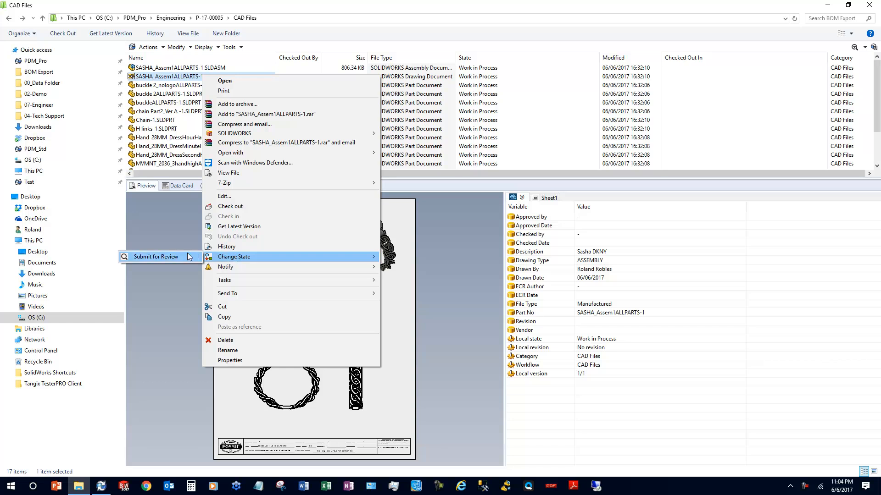
pyautogui.click(147, 257)
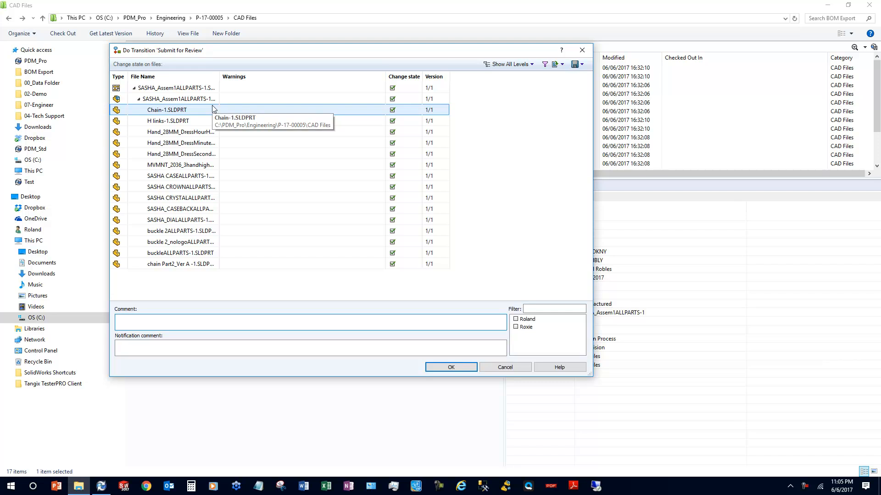
pyautogui.click(444, 367)
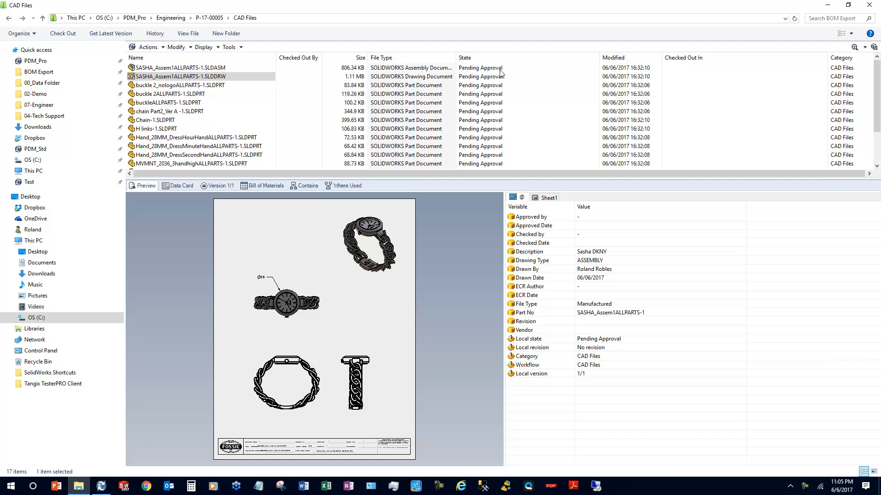
# Confirm every part on the drawing's Bill of Materials is Pending Approval, then close CAD Files.
pyautogui.click(263, 185)
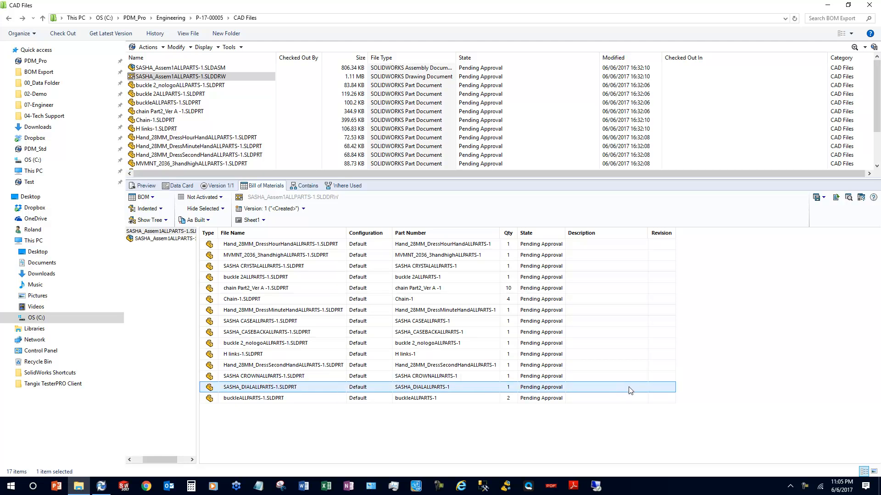
pyautogui.click(869, 5)
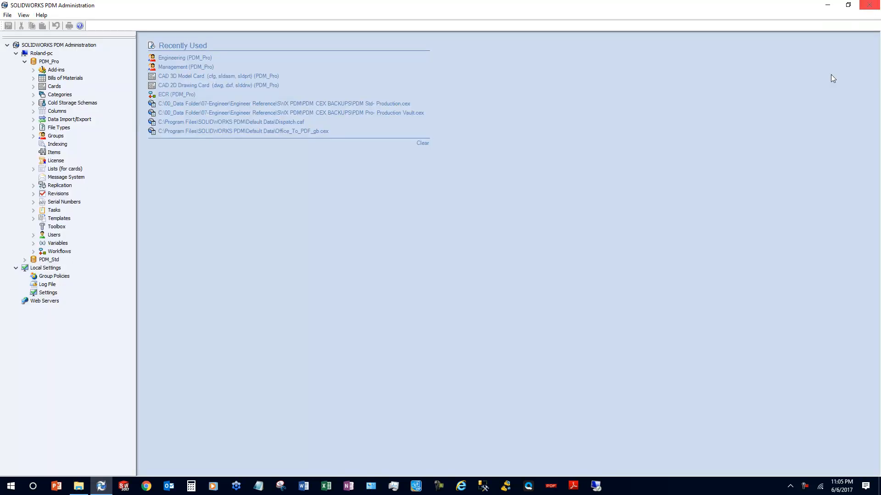
pyautogui.click(790, 486)
# Log off the PDM_Pro vault from the PDM tray icon.
pyautogui.rightClick(774, 468)
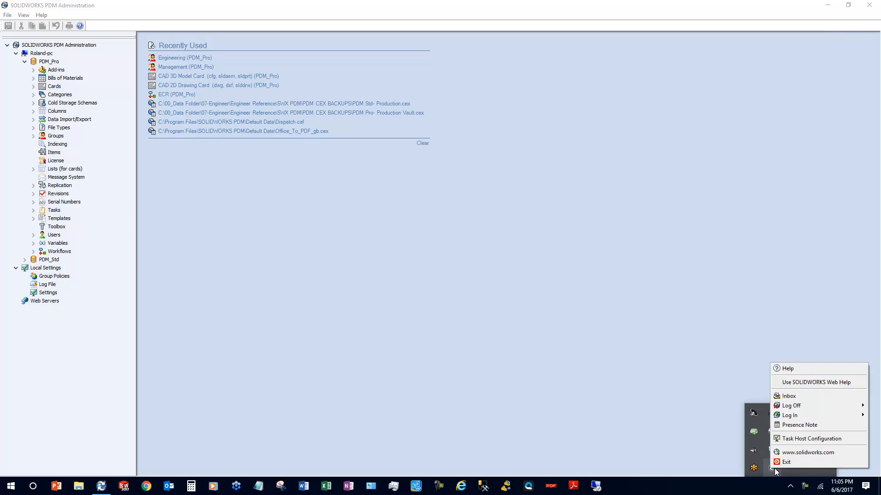
pyautogui.moveTo(802, 407)
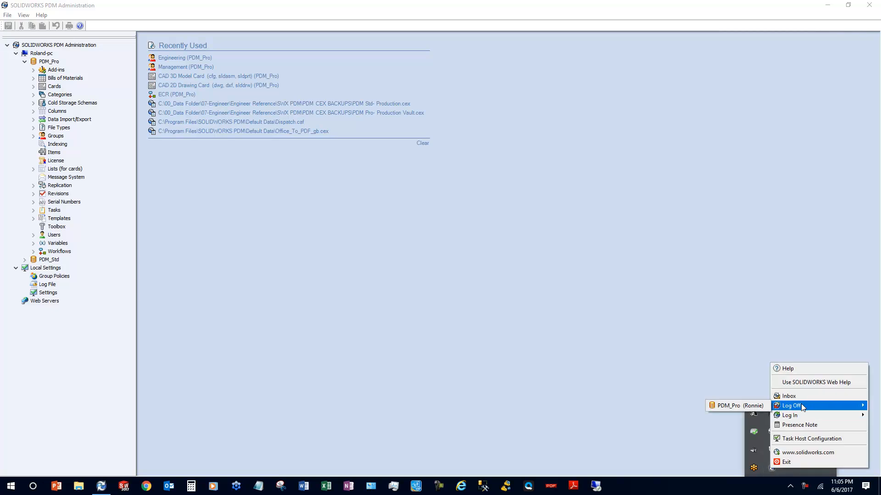
pyautogui.click(758, 407)
# Log back in to PDM_Pro as a different user and launch File Explorer.
pyautogui.rightClick(773, 470)
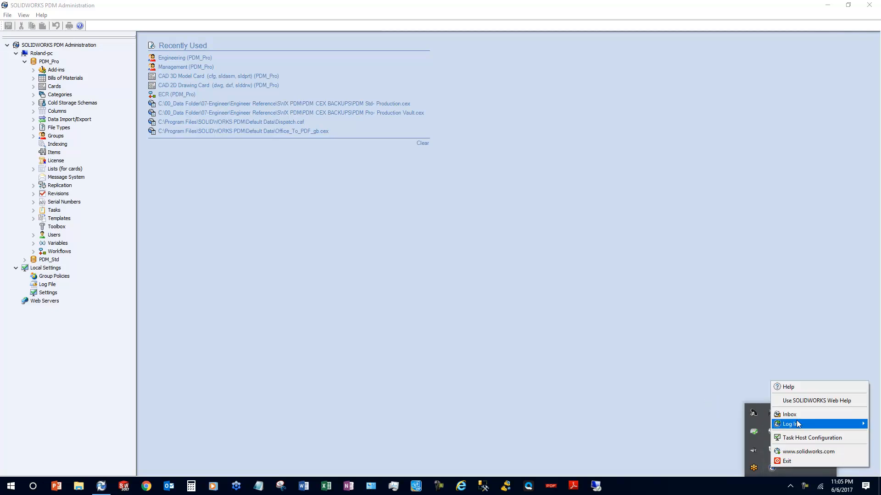
pyautogui.moveTo(782, 424)
pyautogui.click(752, 425)
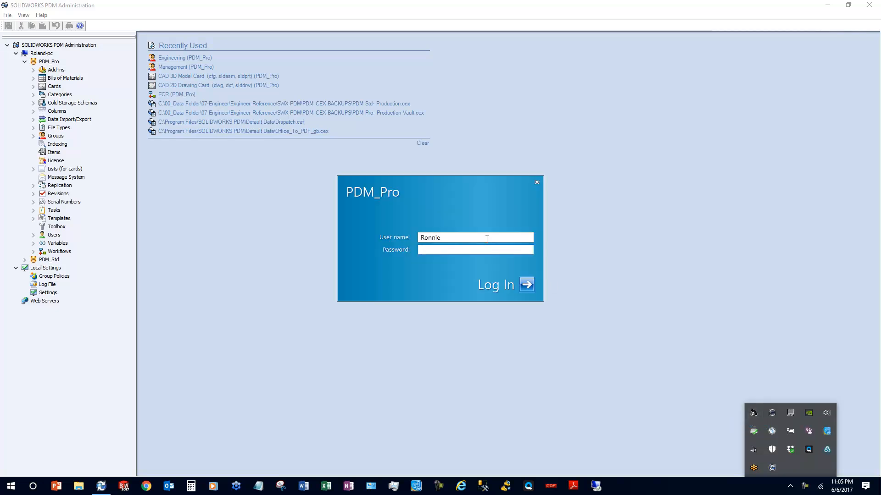
pyautogui.write('Ronnie')
pyautogui.press('Return')
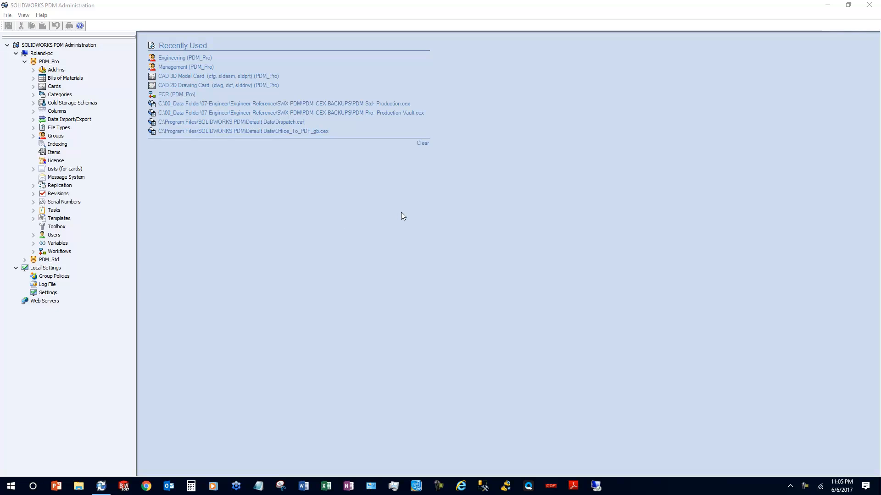
pyautogui.click(82, 490)
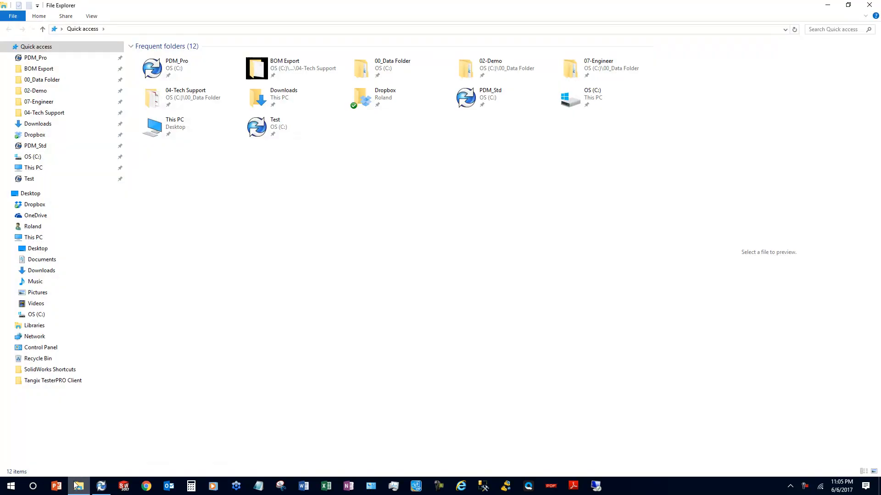
# Browse to PDM_Pro > Engineering > P-17-00005 > CAD Files.
pyautogui.click(41, 58)
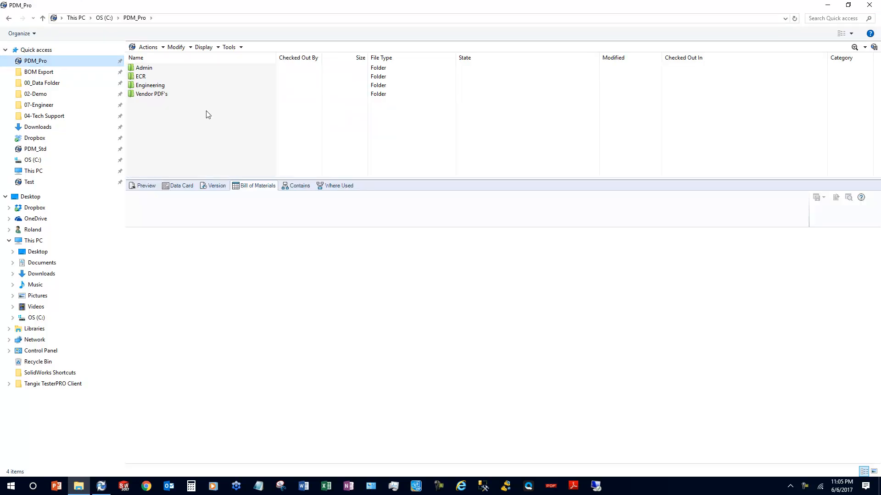
pyautogui.doubleClick(163, 86)
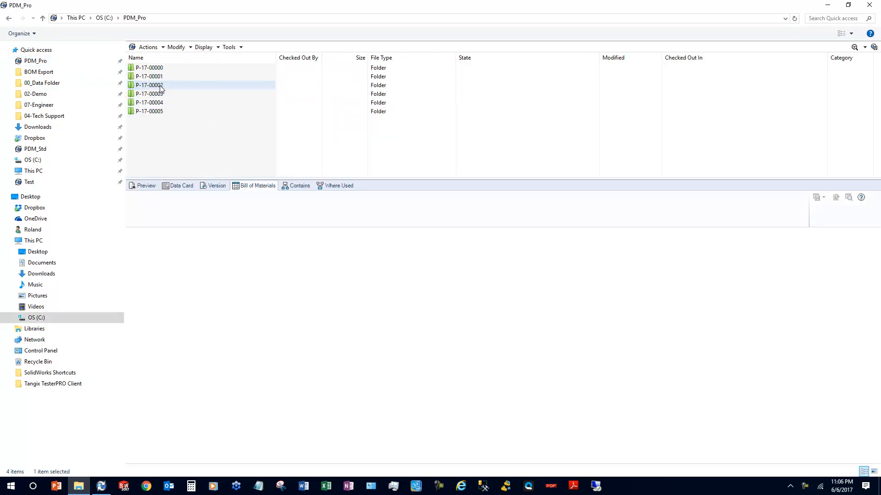
pyautogui.doubleClick(151, 112)
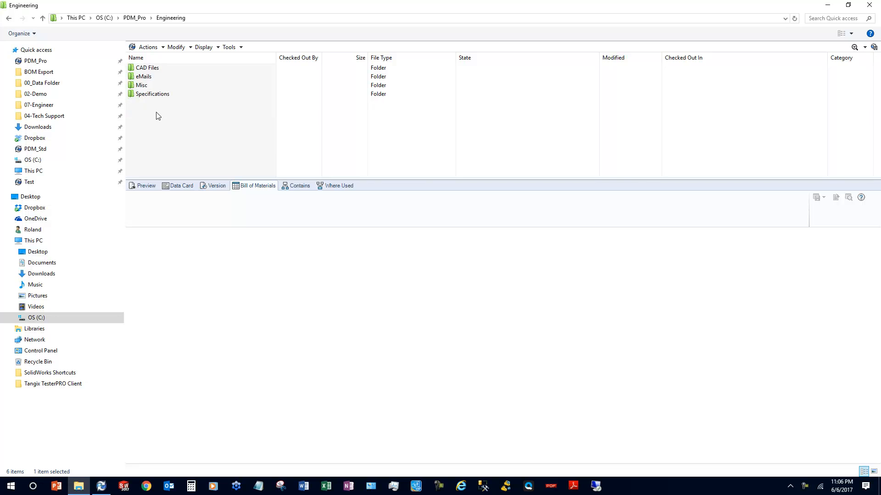
pyautogui.doubleClick(160, 70)
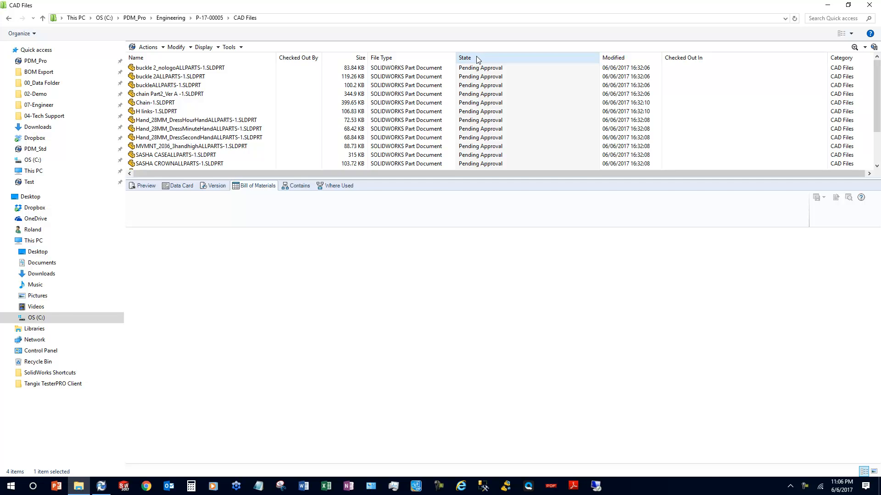
# Sort by file type, rotate the SASHA assembly's 3D preview, then select the drawing.
pyautogui.click(397, 59)
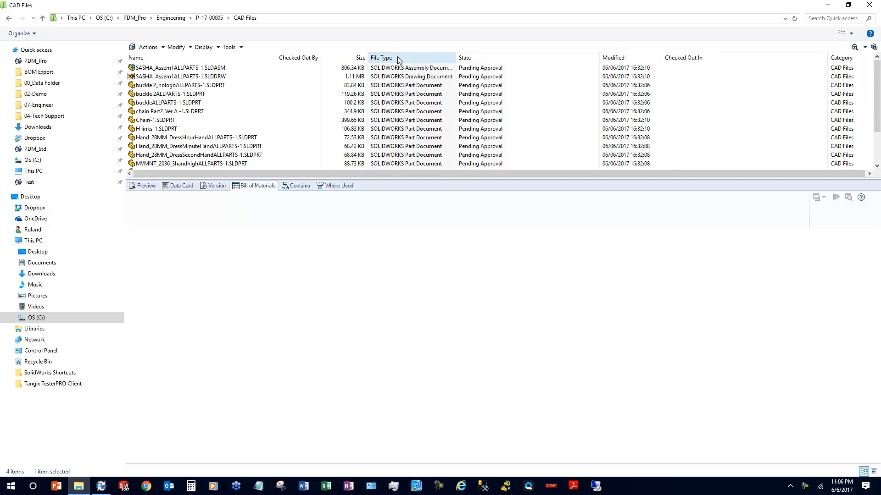
pyautogui.click(179, 67)
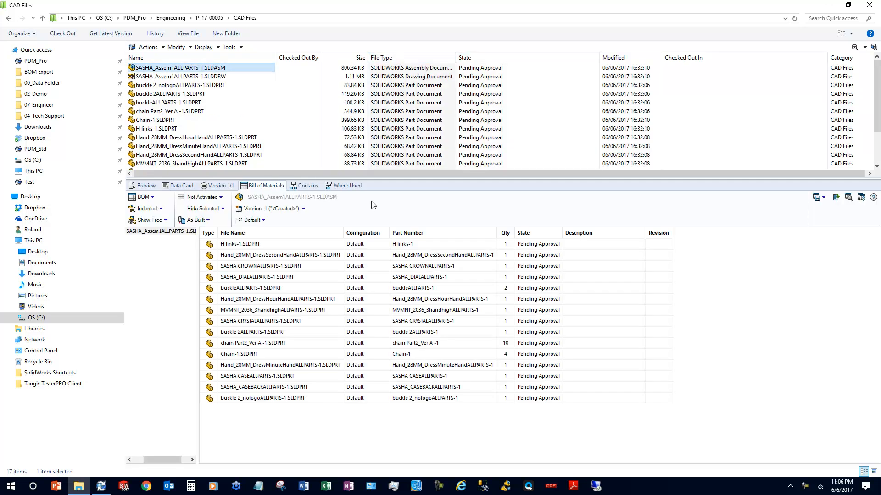
pyautogui.click(145, 185)
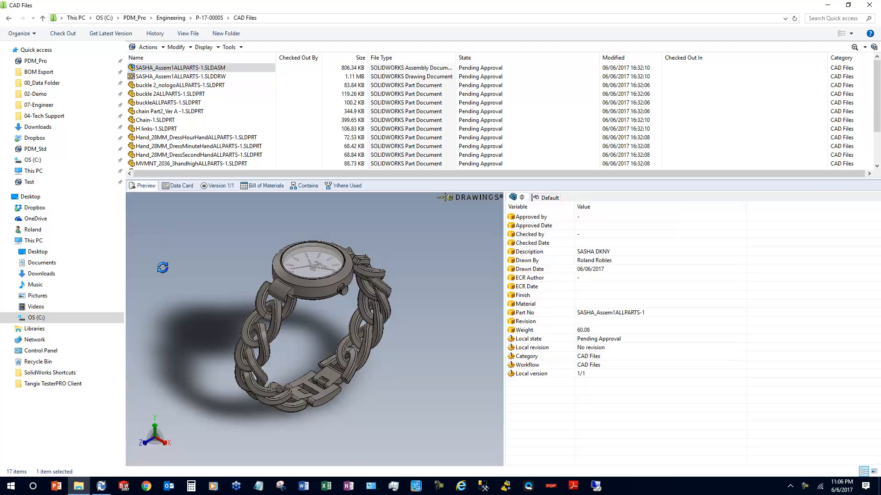
pyautogui.moveTo(346, 345); pyautogui.dragTo(321, 321)
pyautogui.click(217, 77)
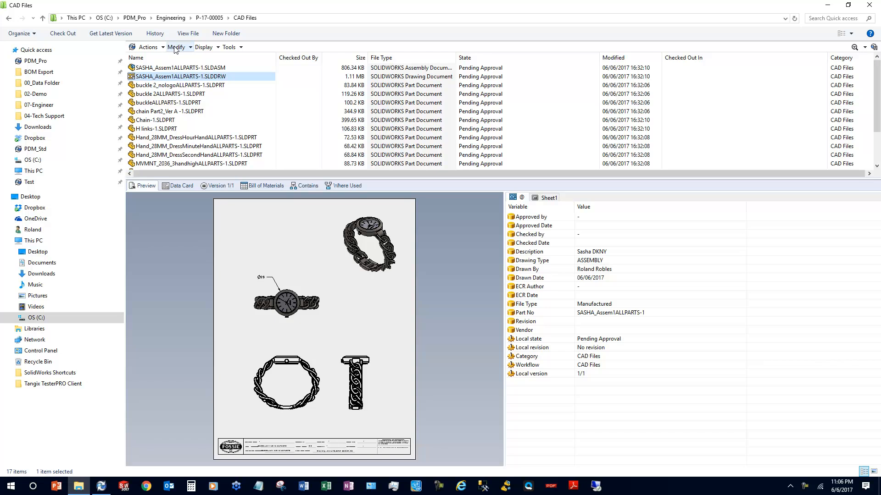
# Look in the Vendor PDF's vault folder, then open the empty local BOM Export folder.
pyautogui.click(140, 19)
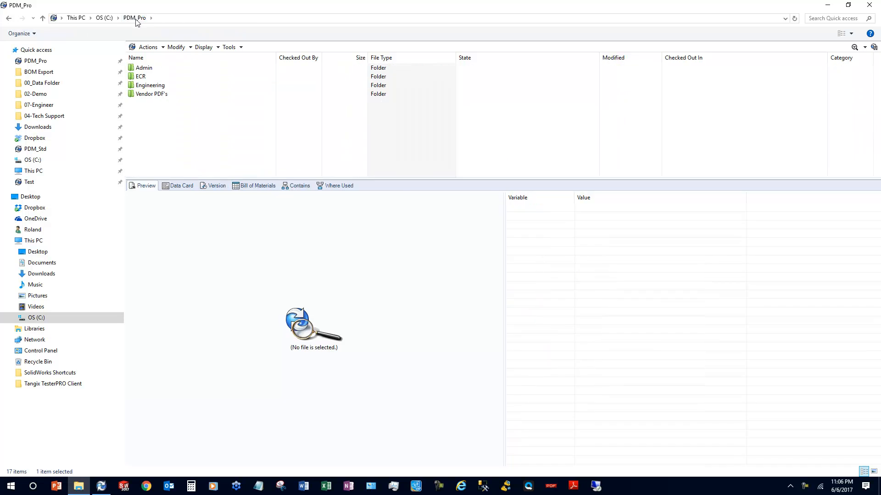
pyautogui.doubleClick(153, 93)
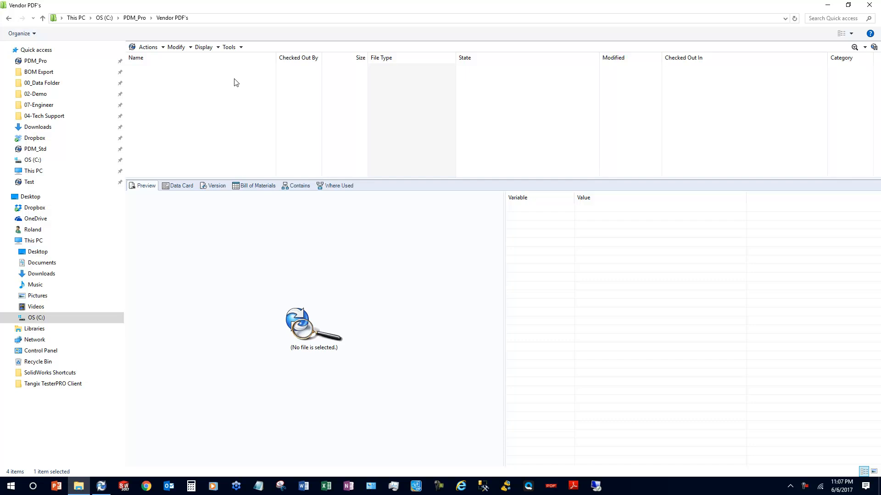
pyautogui.click(41, 72)
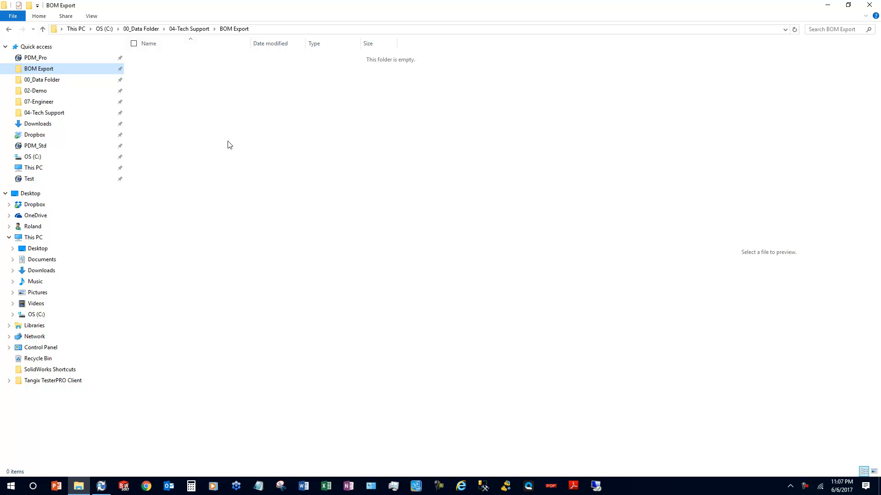
# Go back to P-17-00005 CAD Files, sort by file type, and select the SASHA drawing.
pyautogui.click(9, 30)
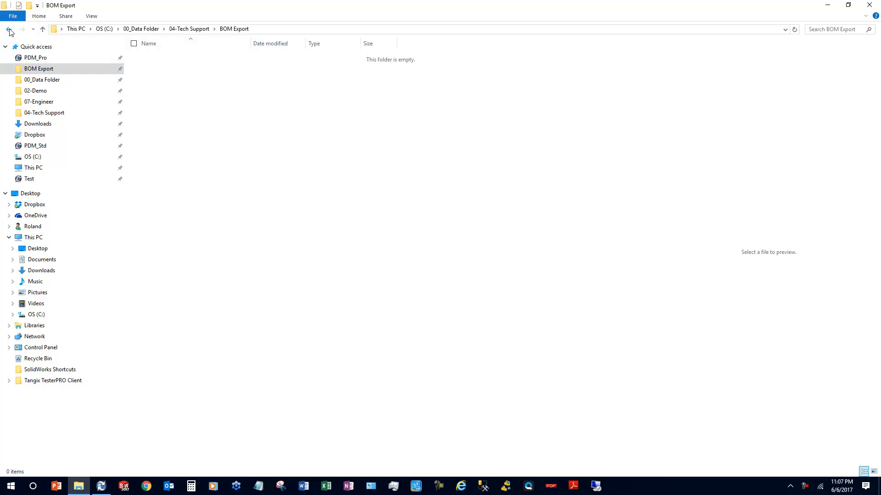
pyautogui.click(10, 32)
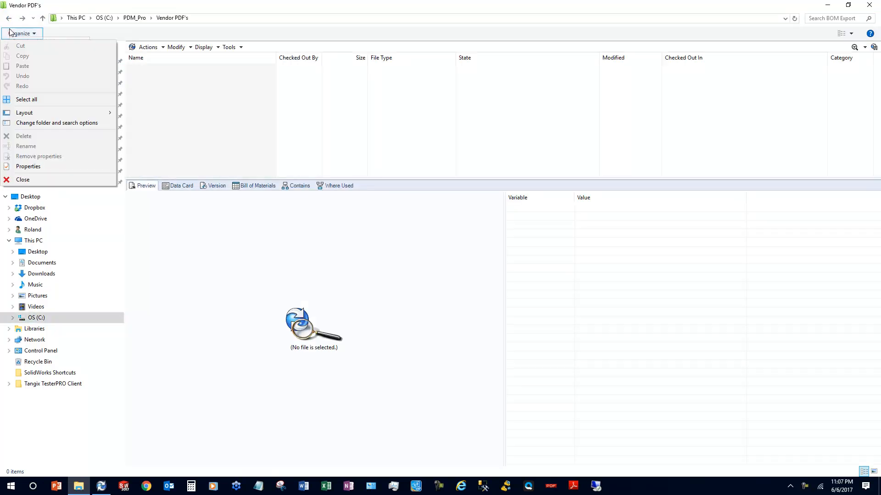
pyautogui.click(10, 24)
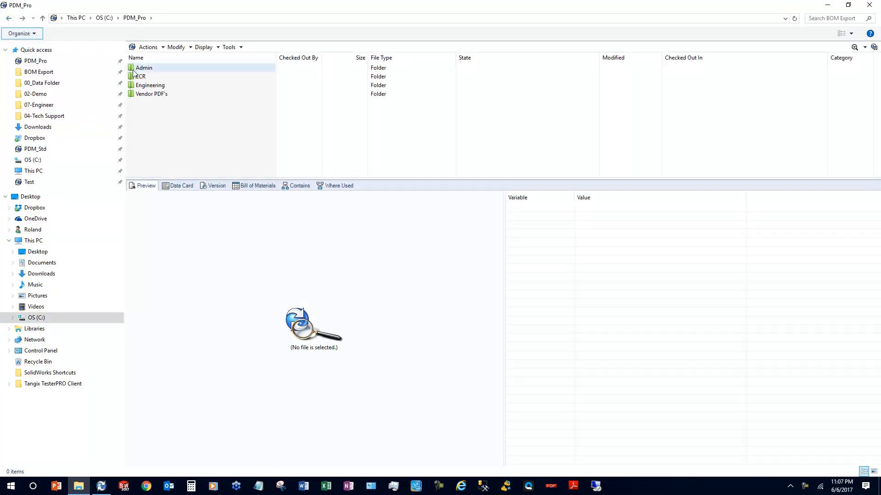
pyautogui.click(150, 86)
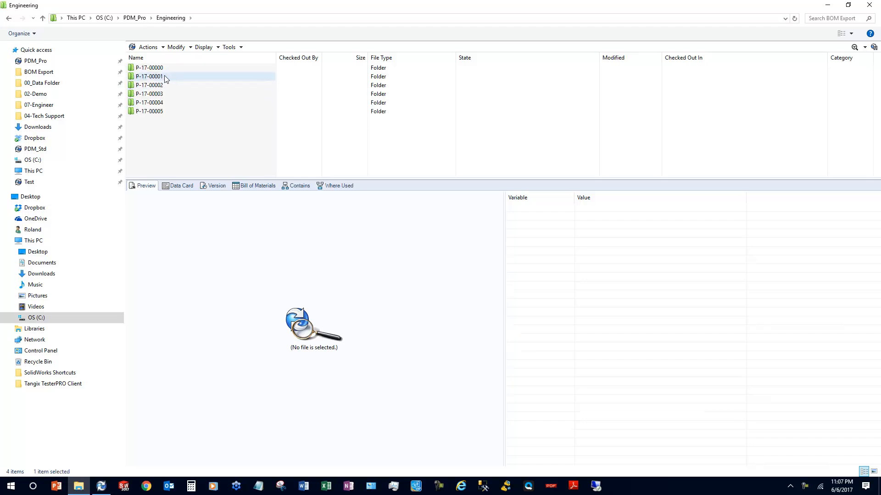
pyautogui.click(159, 112)
pyautogui.doubleClick(160, 115)
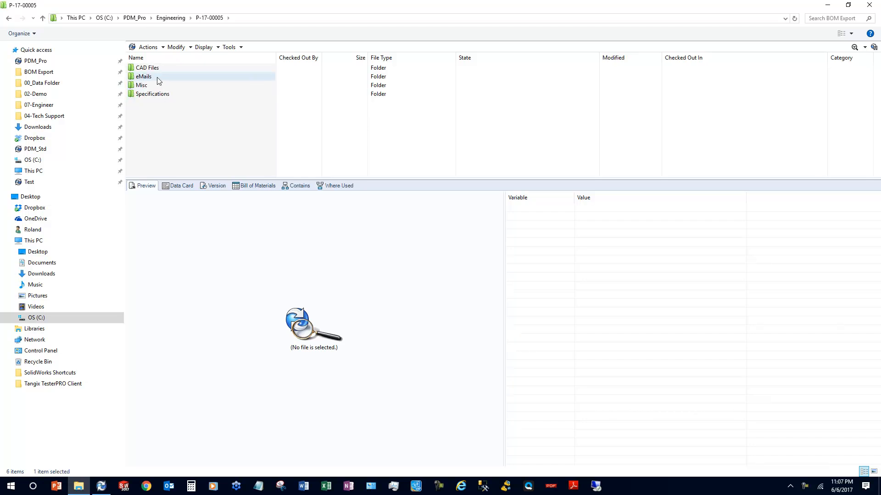
pyautogui.doubleClick(156, 70)
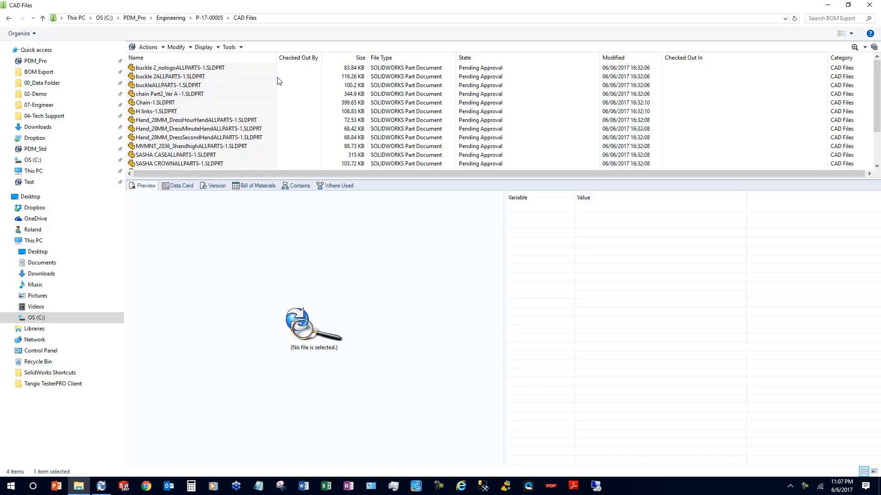
pyautogui.click(390, 58)
pyautogui.click(190, 76)
# Release the drawing and its references with the comment 'Design is finished'.
pyautogui.rightClick(191, 76)
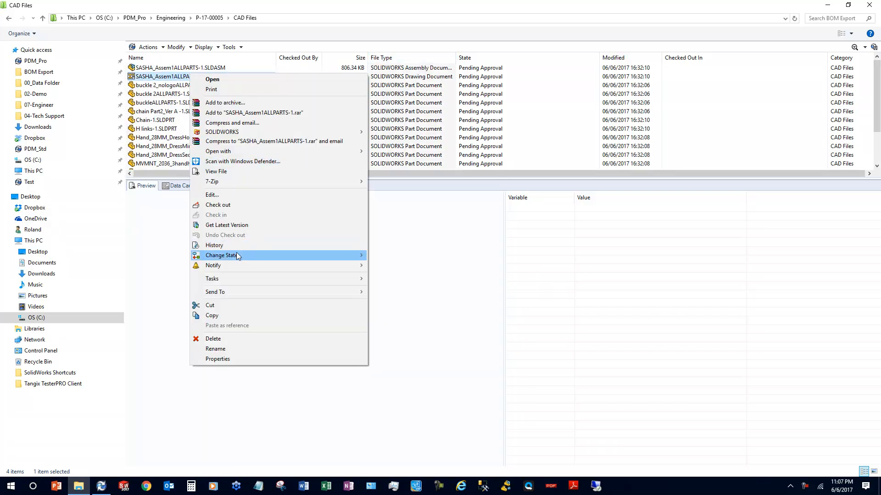
pyautogui.moveTo(237, 253)
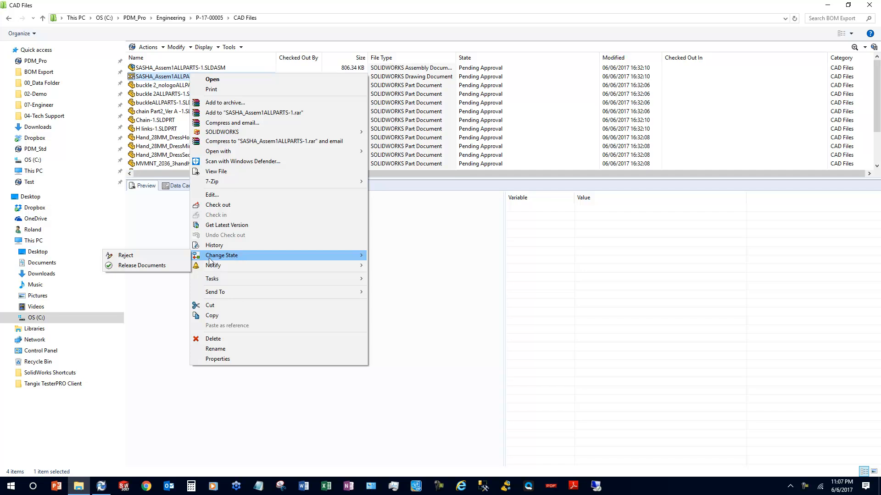
pyautogui.click(145, 267)
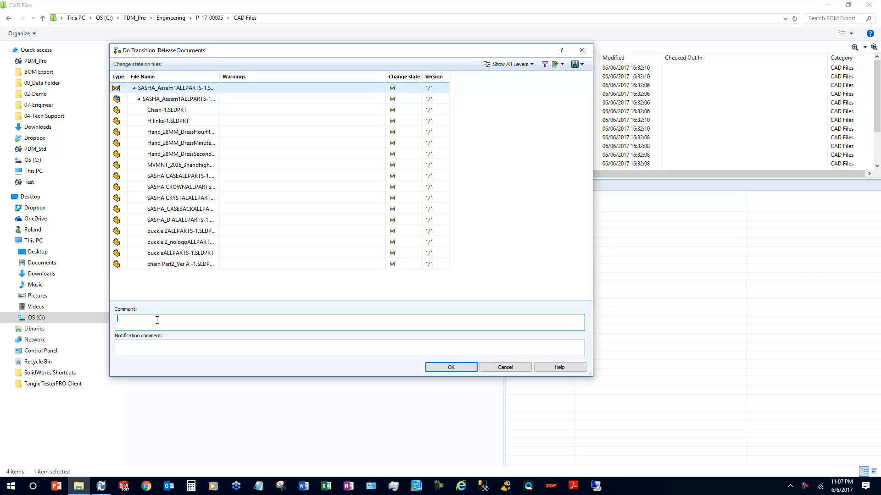
pyautogui.write('dONE')
pyautogui.press('BackSpace')
pyautogui.press('BackSpace')
pyautogui.press('BackSpace')
pyautogui.write('don')
pyautogui.press('BackSpace')
pyautogui.press('BackSpace')
pyautogui.press('BackSpace')
pyautogui.write('Design is finished')
pyautogui.click(449, 367)
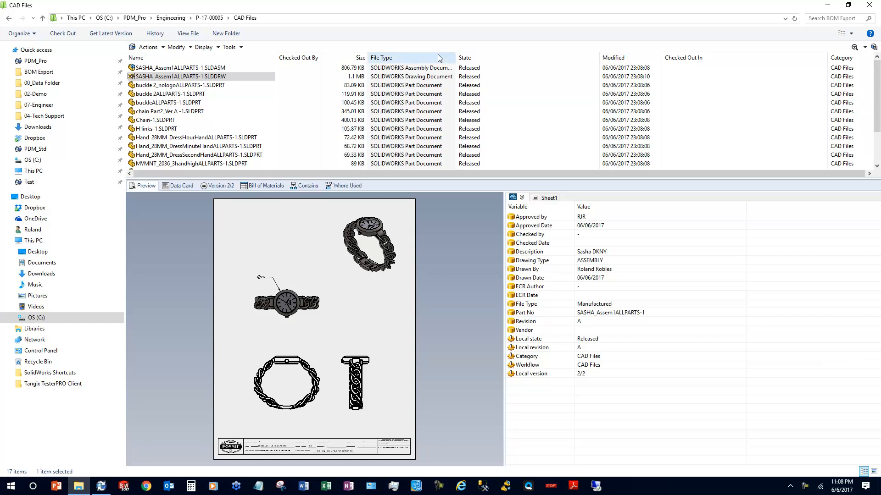
pyautogui.click(101, 486)
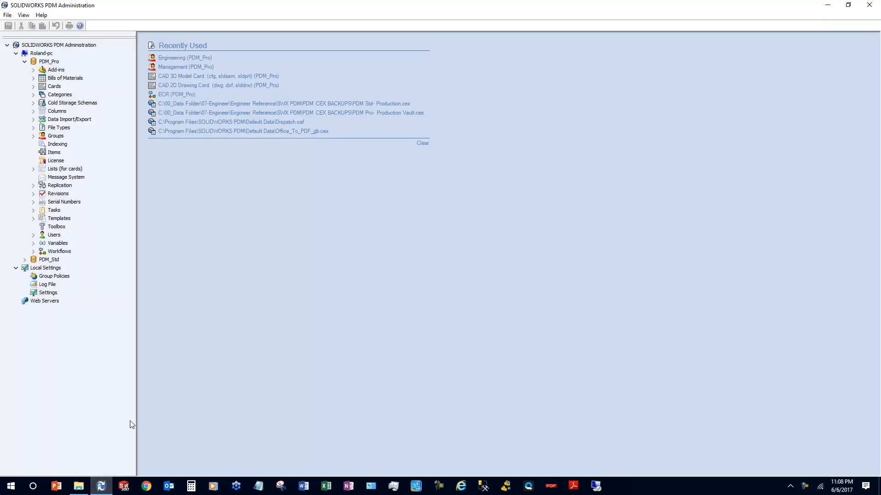
# Expand Tasks and Data Import/Export > Export rules to reveal the BOM Export rule.
pyautogui.click(33, 210)
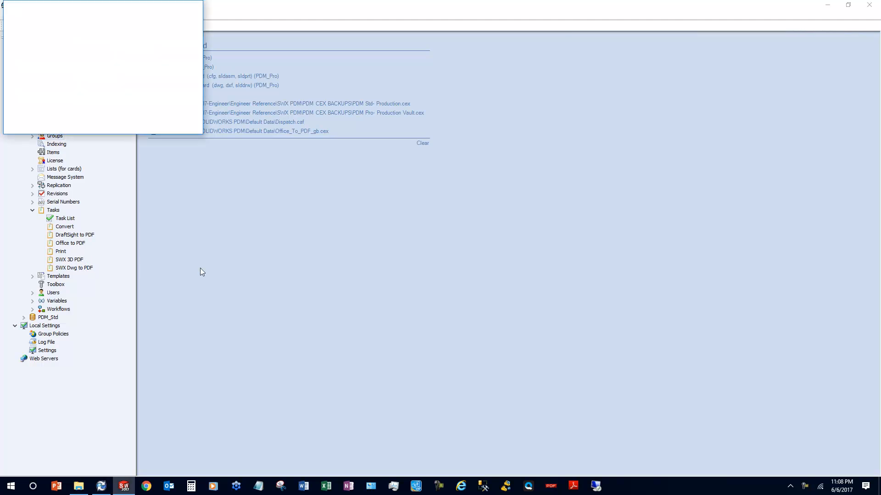
pyautogui.click(215, 268)
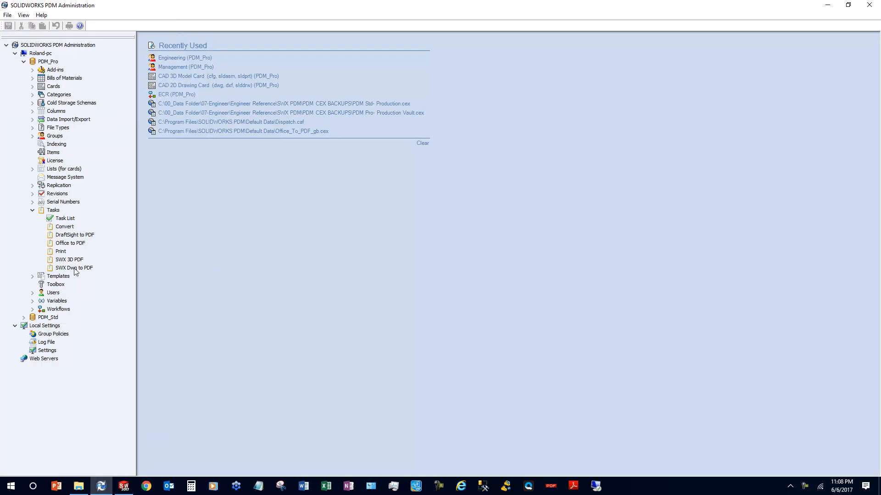
pyautogui.click(33, 120)
pyautogui.click(42, 128)
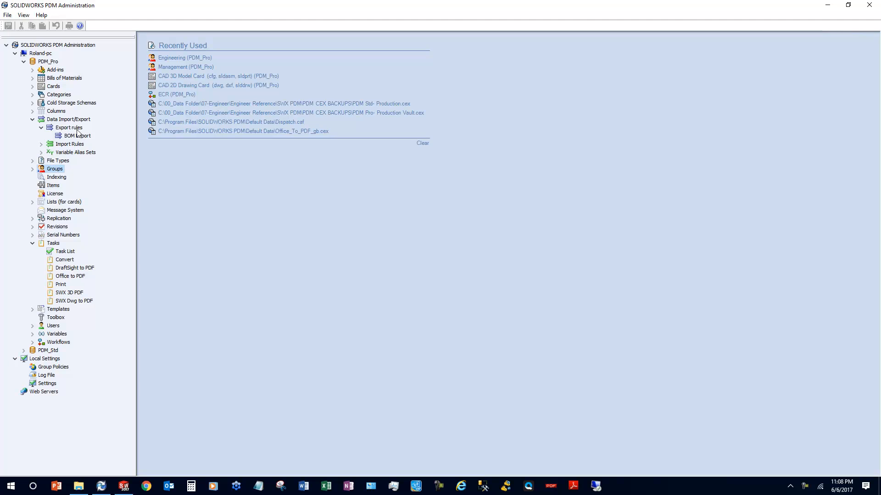
pyautogui.click(33, 344)
# Open the CAD Files workflow diagram, then return to the vault's released CAD Files folder.
pyautogui.doubleClick(71, 350)
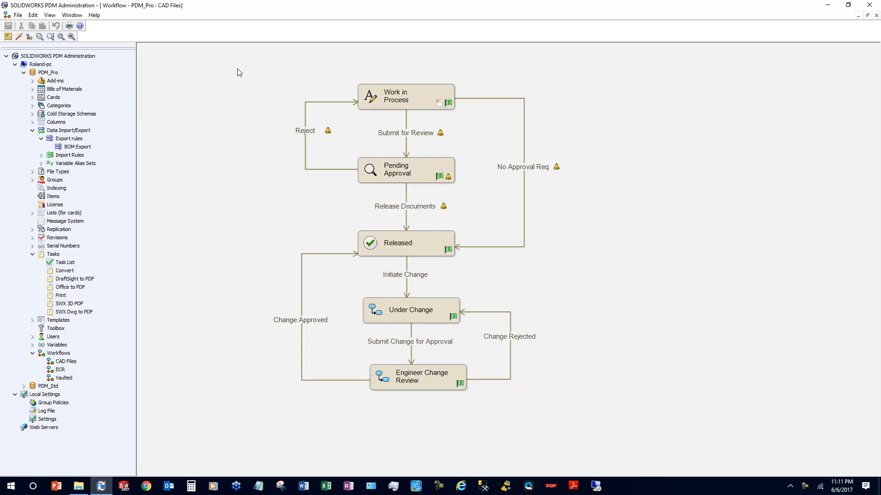
pyautogui.click(78, 487)
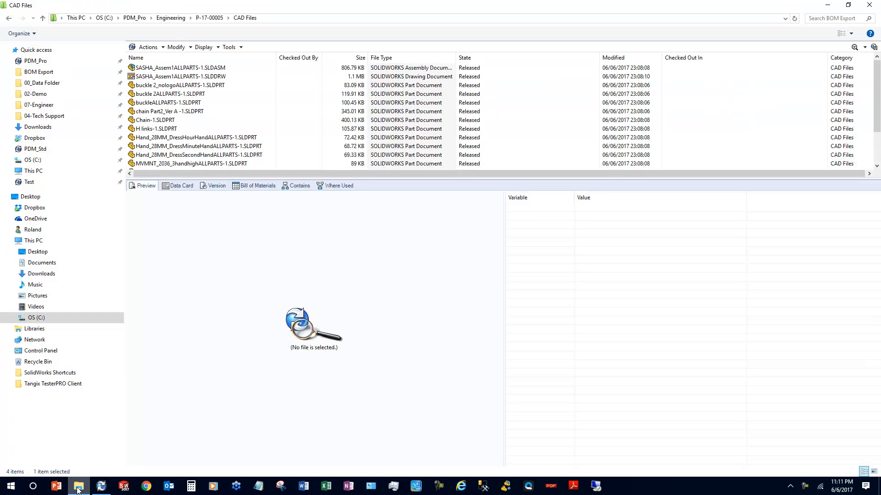
# Review the released SASHA assembly's data card and its approval details.
pyautogui.click(195, 69)
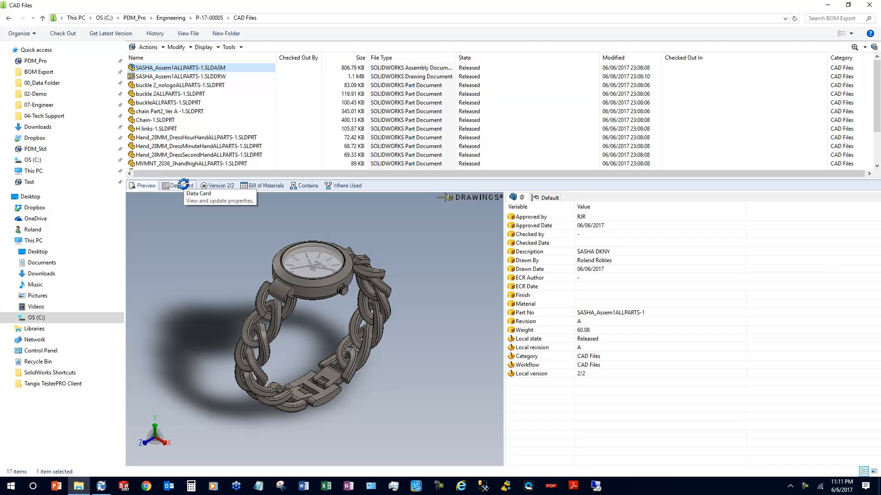
pyautogui.click(183, 185)
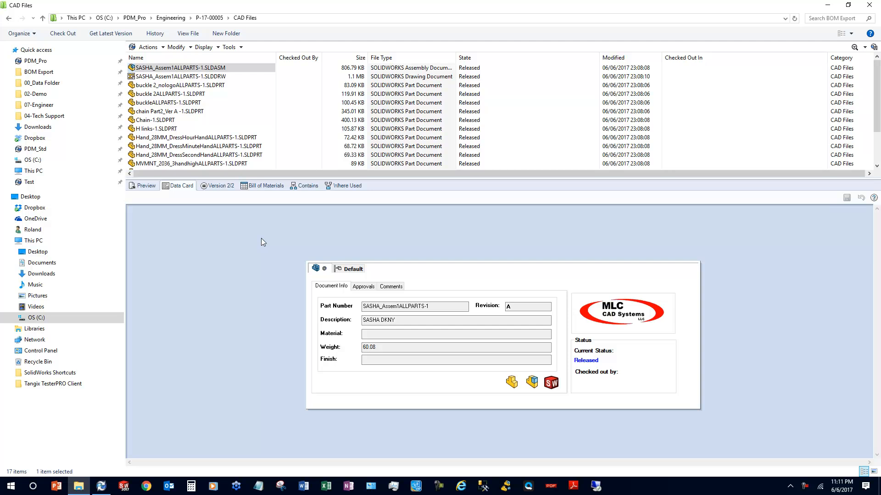
pyautogui.click(364, 287)
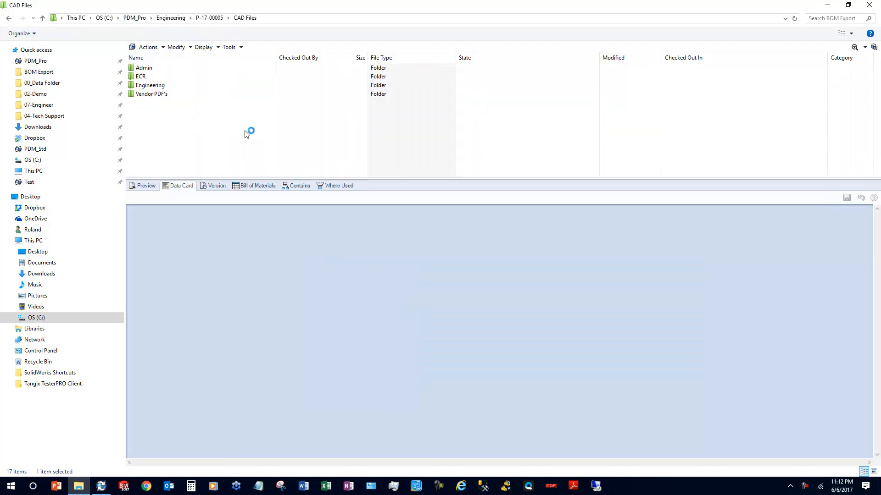
# Open the Vendor PDF's folder and preview the 2D drawing in SASHA_Assem1ALLPARTS-1_A.pdf.
pyautogui.doubleClick(155, 97)
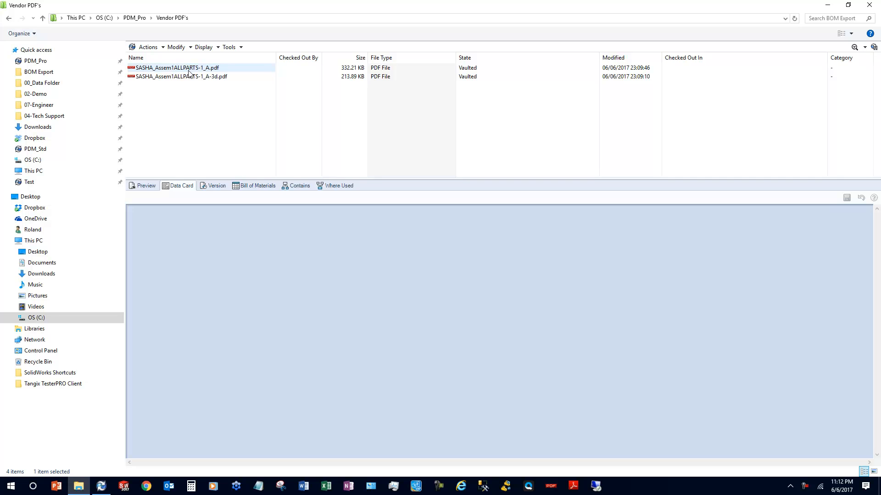
pyautogui.click(188, 73)
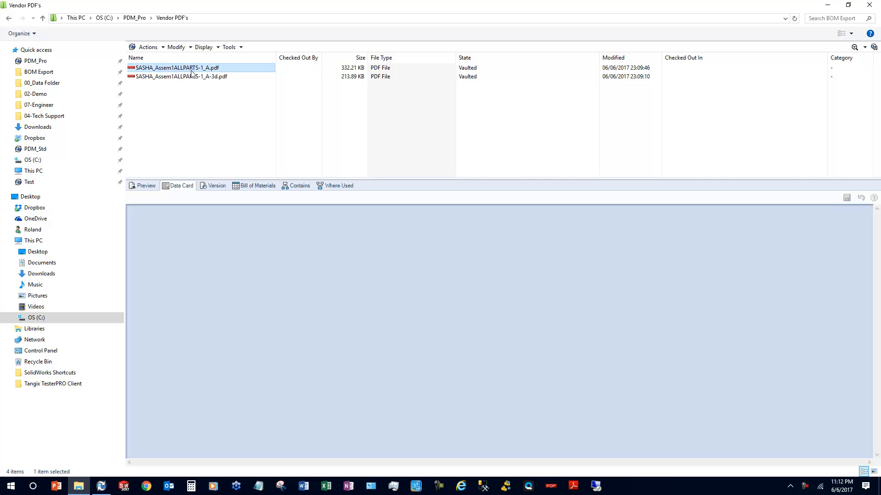
pyautogui.click(145, 186)
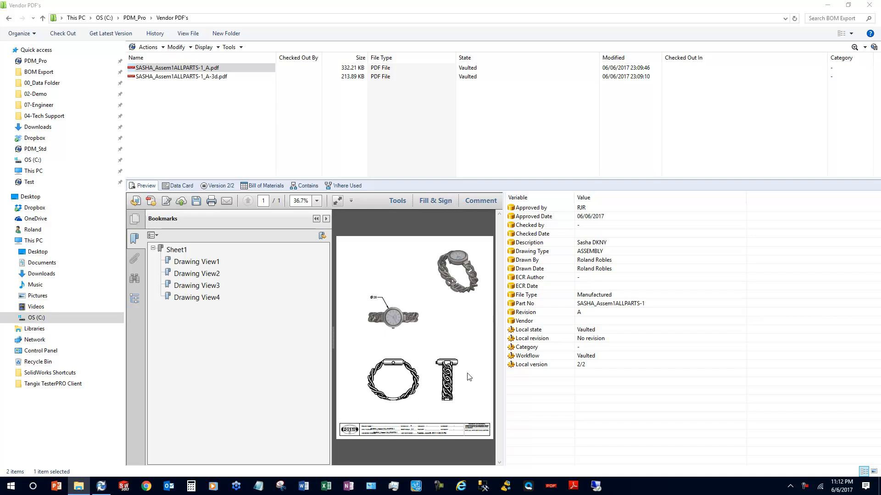
# Check the PDF's data card part number, description and approvals, then return to the drawing preview.
pyautogui.click(178, 185)
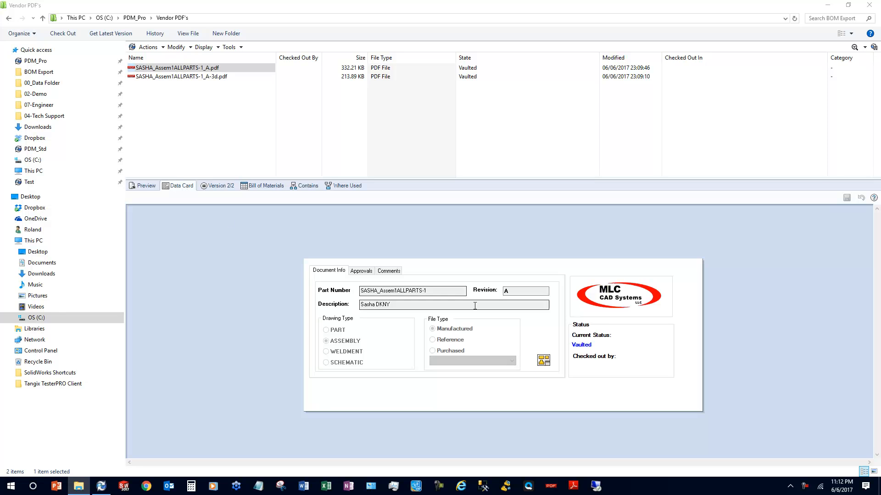
pyautogui.moveTo(527, 292); pyautogui.dragTo(361, 291)
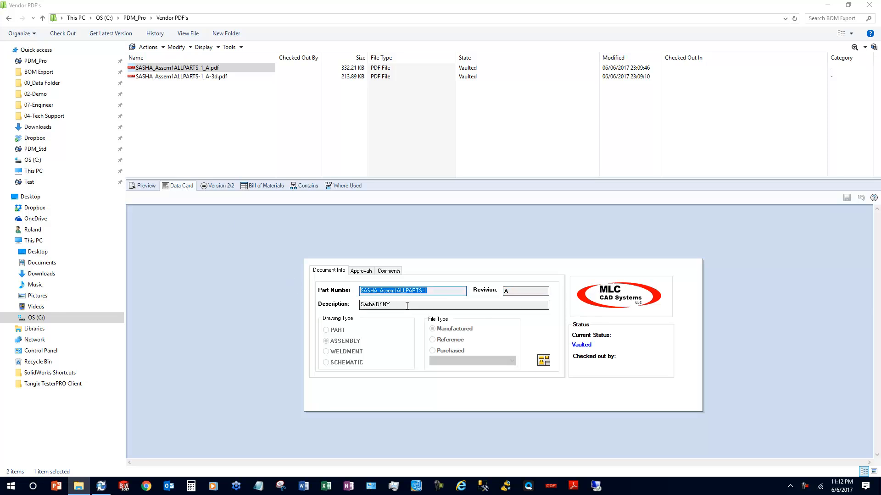
pyautogui.moveTo(407, 306); pyautogui.dragTo(352, 304)
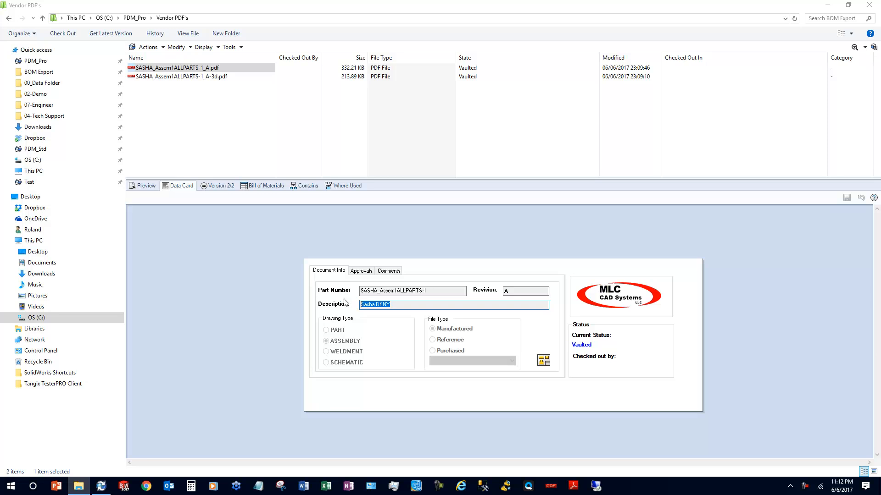
pyautogui.click(361, 271)
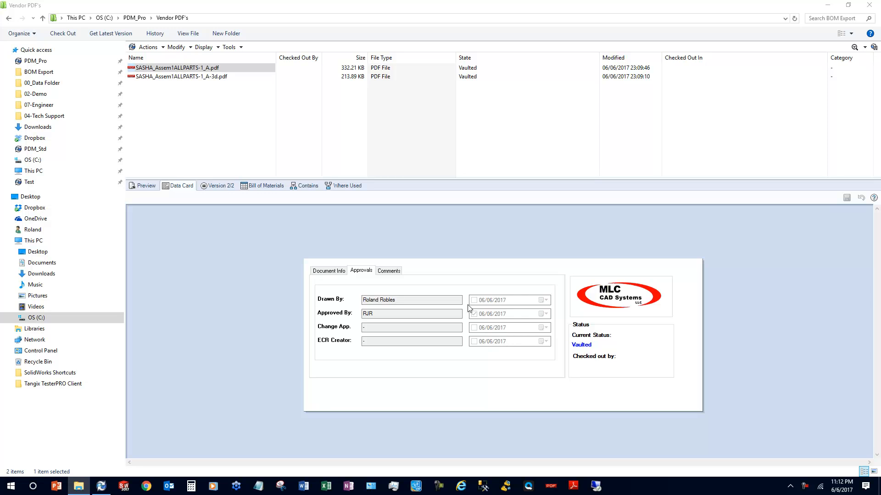
pyautogui.click(150, 186)
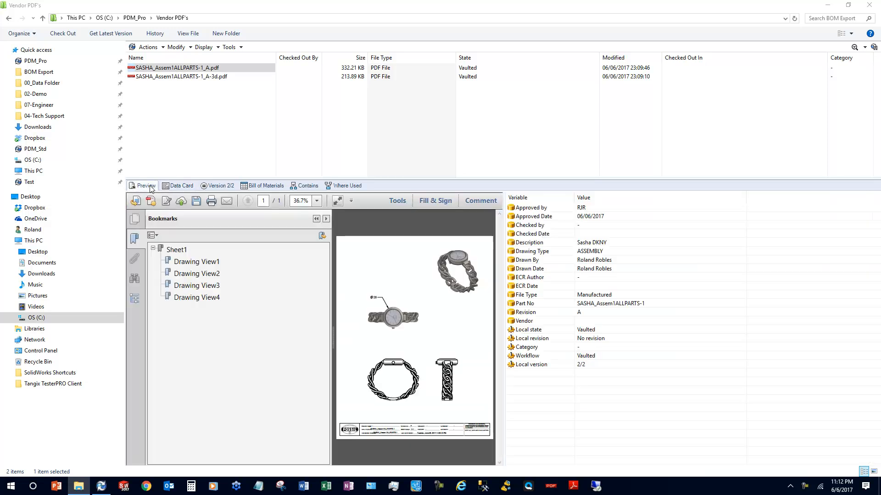
# Preview, rotate and zoom the 3D watch model in SASHA_Assem1ALLPARTS-1_A-3d.pdf, then open it in Adobe Reader.
pyautogui.click(212, 77)
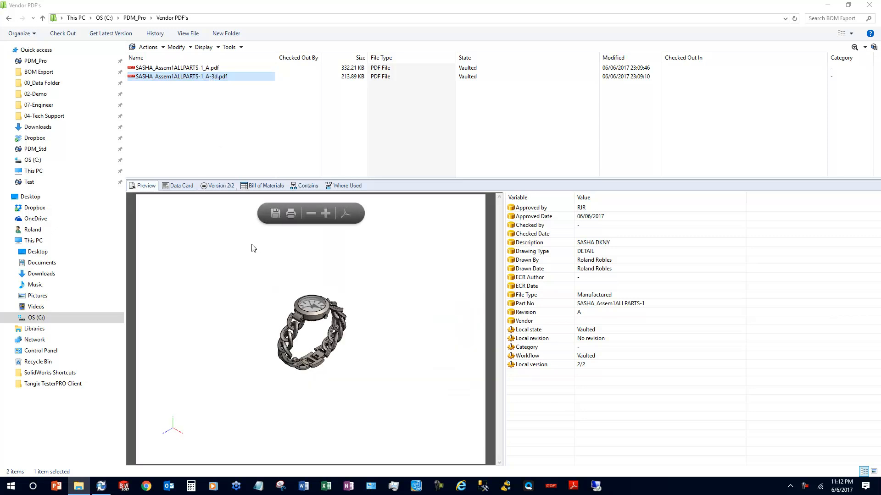
pyautogui.click(345, 294)
pyautogui.scroll(5, 308, 338)
pyautogui.moveTo(361, 308); pyautogui.dragTo(335, 280)
pyautogui.scroll(3, 335, 281)
pyautogui.scroll(-5, 347, 278)
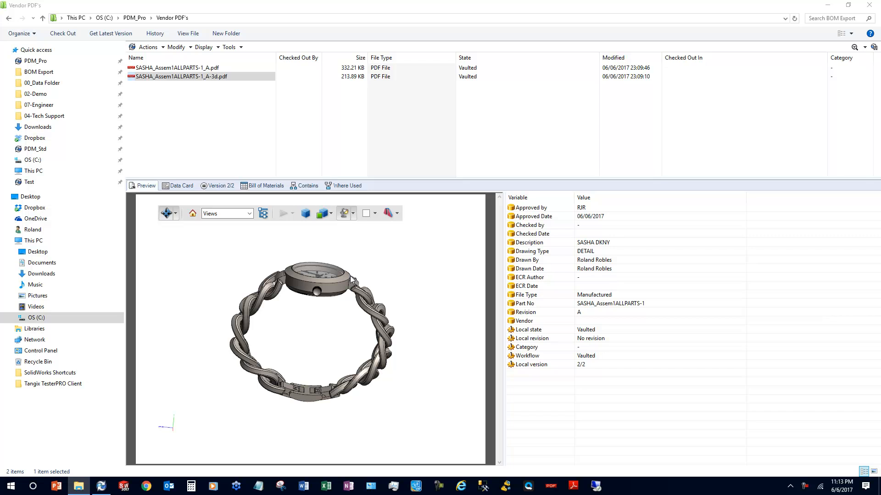
pyautogui.click(184, 79)
pyautogui.doubleClick(184, 79)
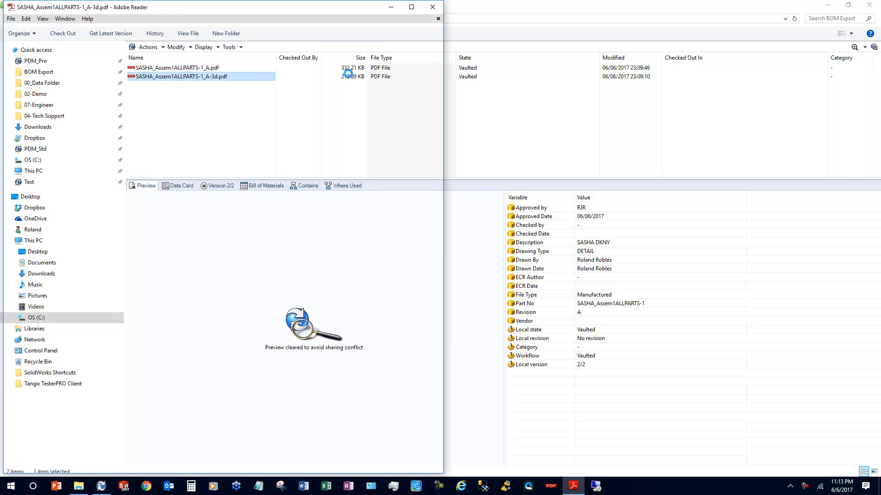
# Maximize Adobe Reader, zoom, rotate and pan the 3D watch, then close it and show the data card.
pyautogui.click(413, 9)
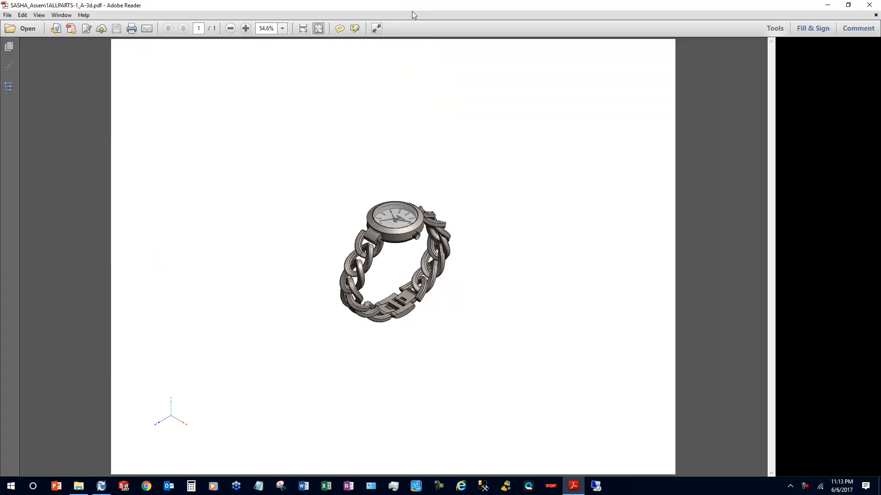
pyautogui.scroll(5, 423, 262)
pyautogui.moveTo(440, 273); pyautogui.dragTo(441, 240)
pyautogui.moveTo(524, 238); pyautogui.dragTo(490, 238, button='middle')
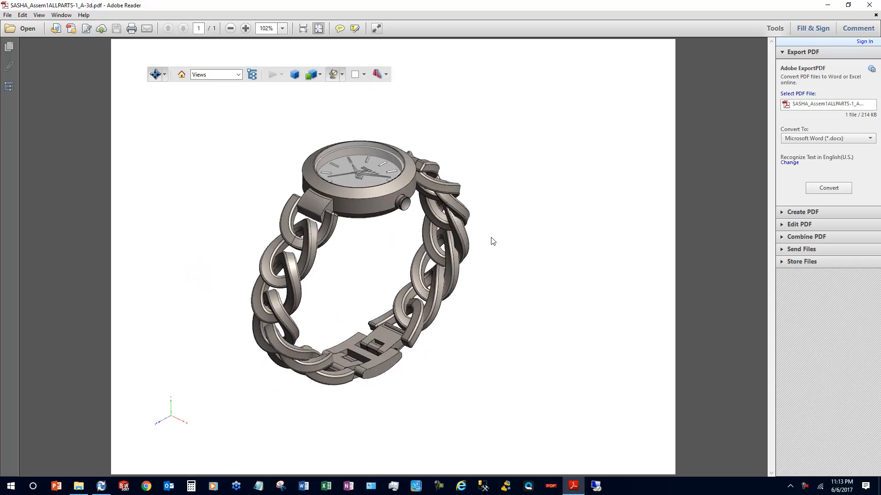
pyautogui.click(869, 5)
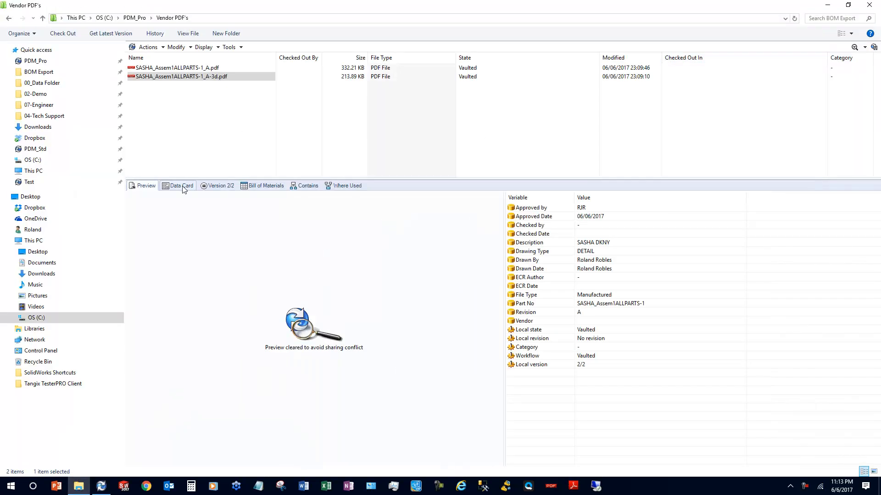
pyautogui.click(183, 187)
# Show the 3D PDF's revision A and its approvals: drawn-by and approved-by dated 06/06/2017.
pyautogui.click(204, 78)
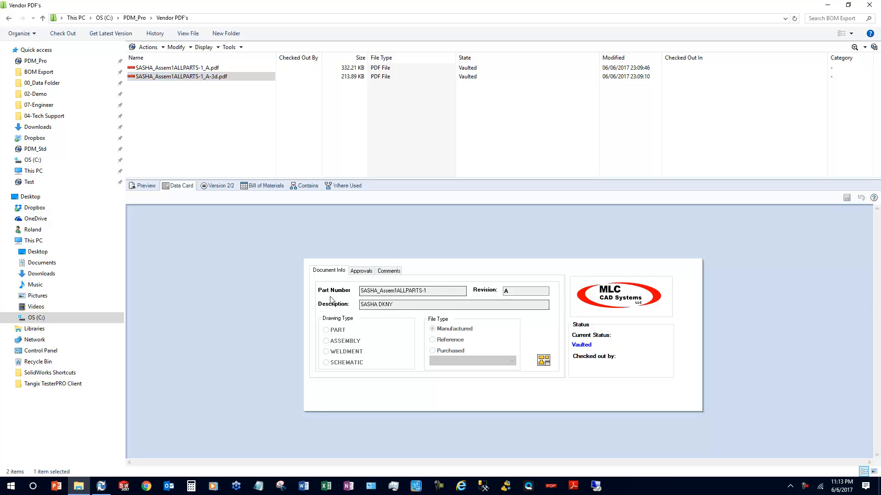
pyautogui.click(506, 293)
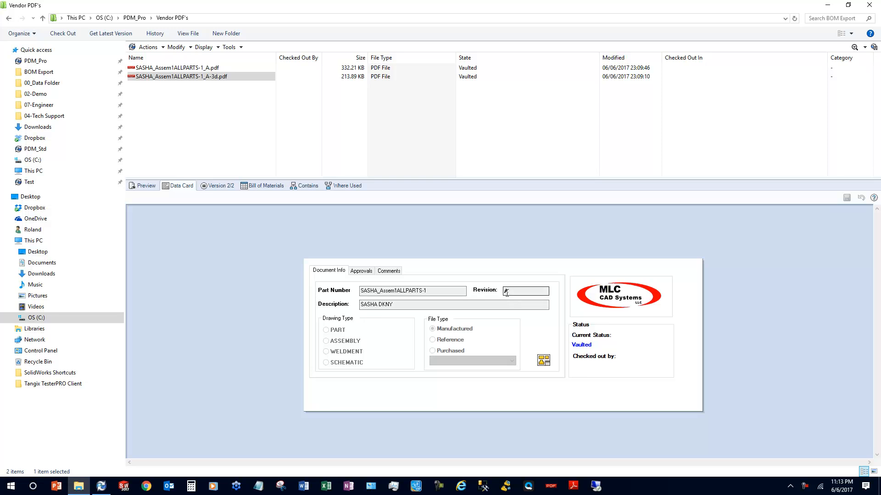
pyautogui.click(361, 271)
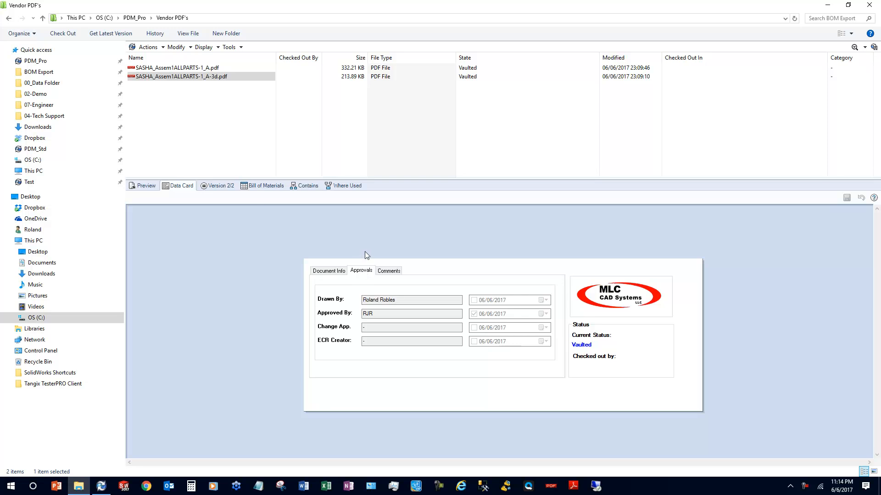
# Open the 7 KB SASHA_Assem1ALLPARTS-1_A.XML from the BOM Export quick-access folder.
pyautogui.click(31, 73)
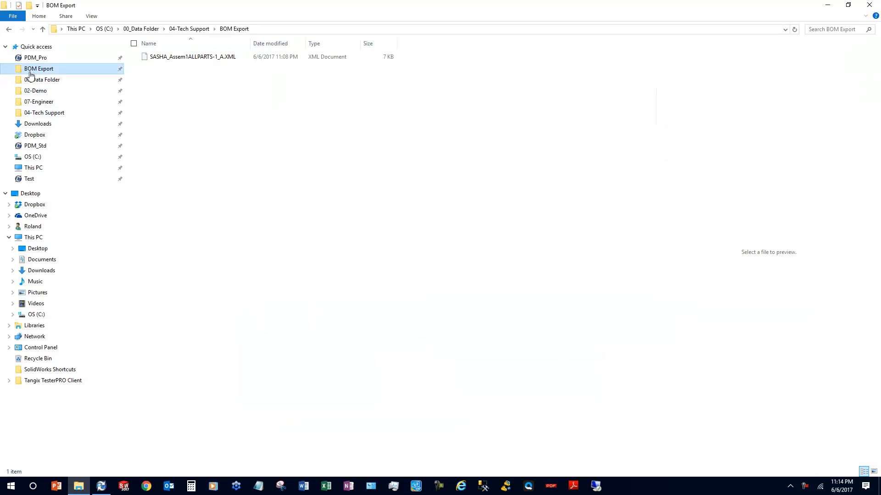
pyautogui.doubleClick(217, 61)
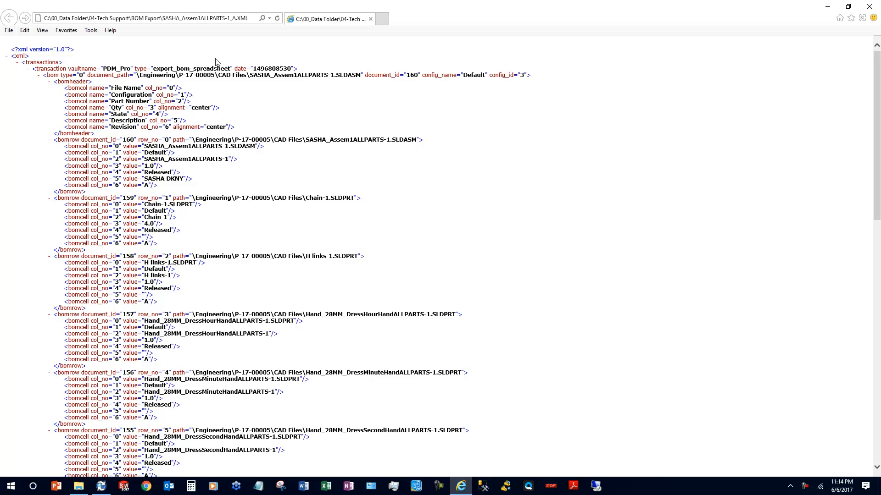
# Scroll through the BOM XML rows, close Internet Explorer, and switch back to PDM Administration.
pyautogui.scroll(-8, 213, 223)
pyautogui.scroll(-6, 212, 224)
pyautogui.scroll(15, 179, 321)
pyautogui.click(870, 9)
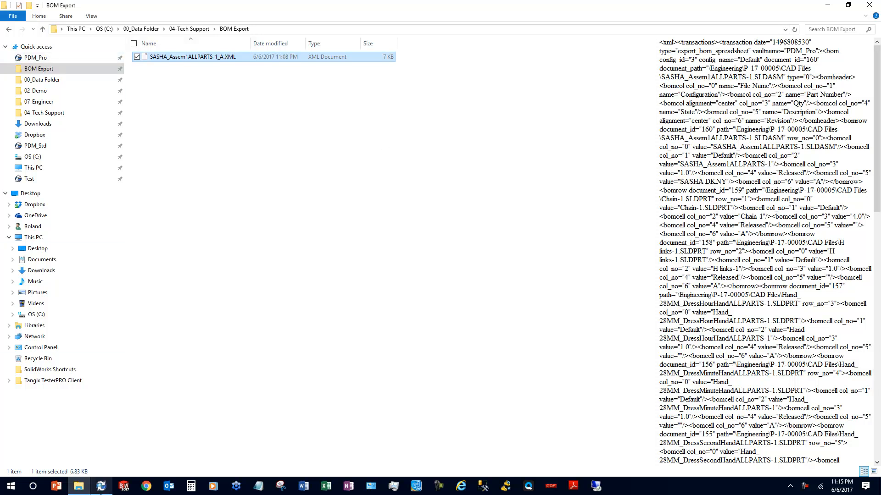
pyautogui.click(101, 487)
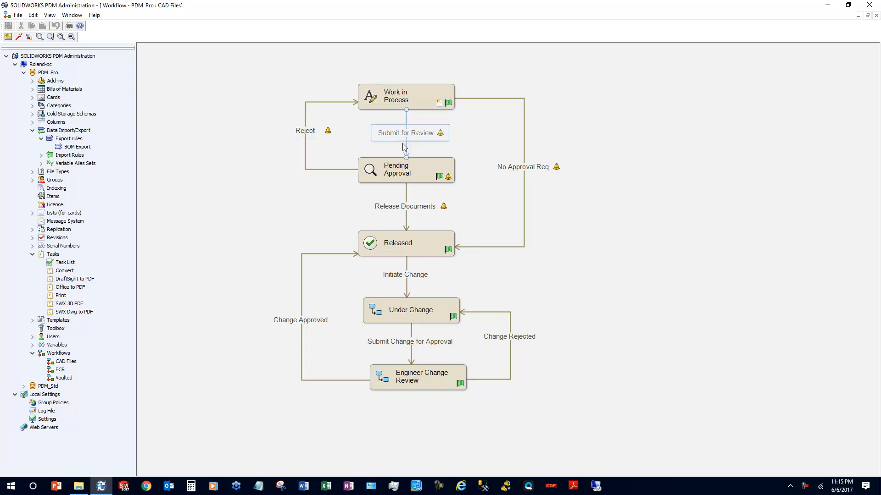
# Select the Release Documents transition in the CAD Files workflow diagram.
pyautogui.click(407, 208)
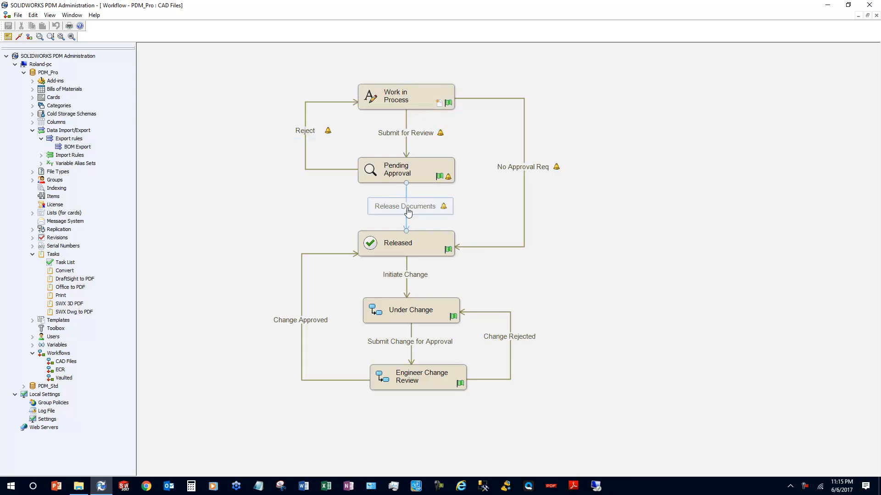